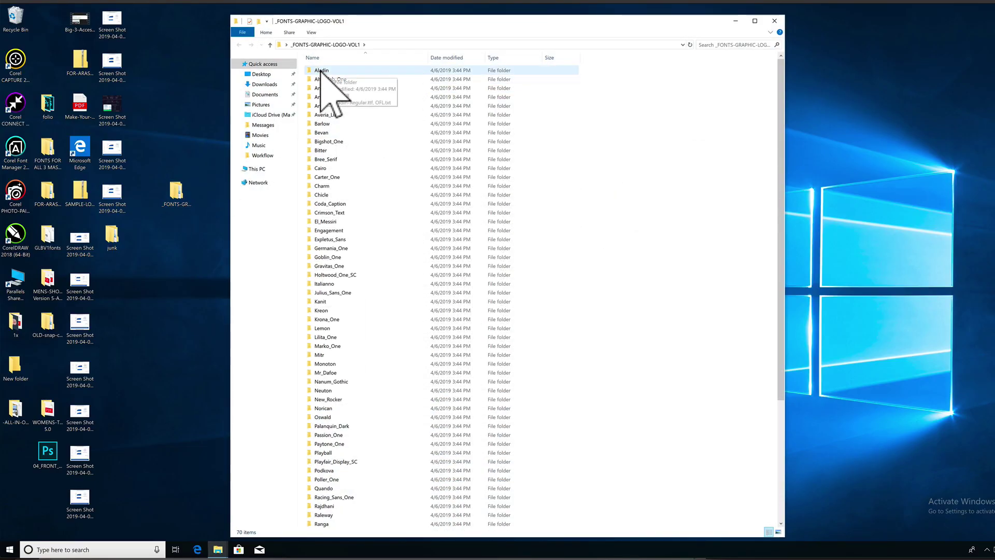
Peek inside the Alfa_Slab_One folder, return to the collection, and check the desktop collection folder's name.
double_click(321, 79)
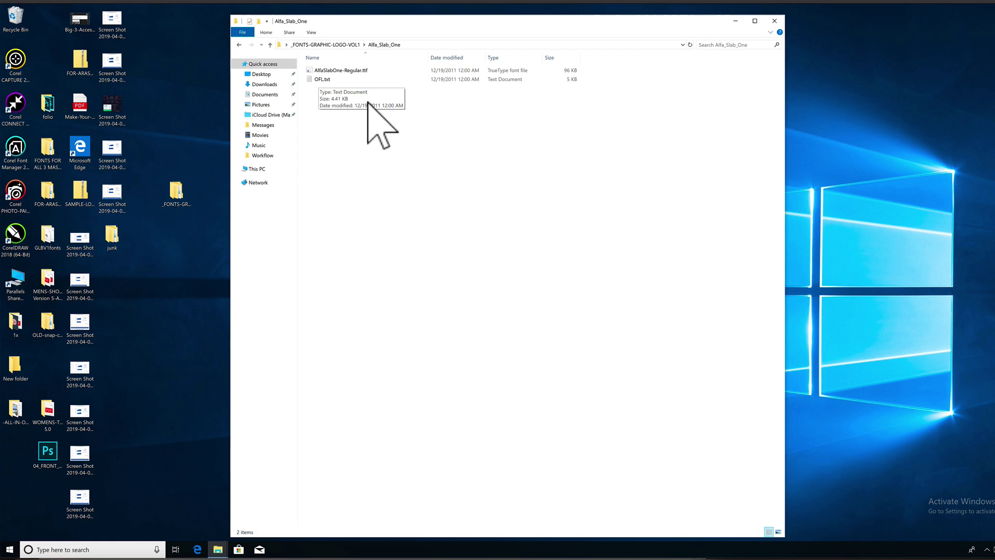
left_click(269, 44)
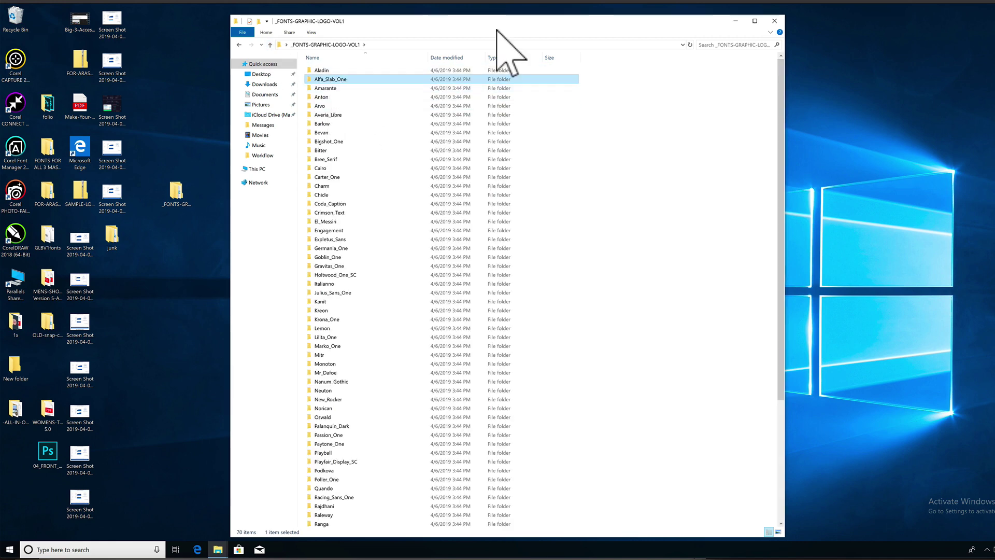
left_click_drag(497, 29, 554, 27)
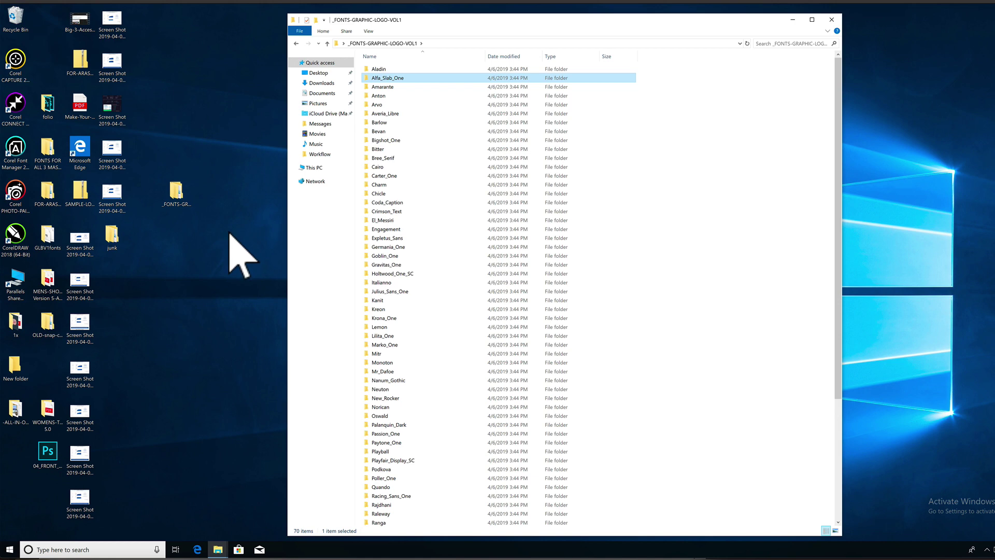
left_click(230, 232)
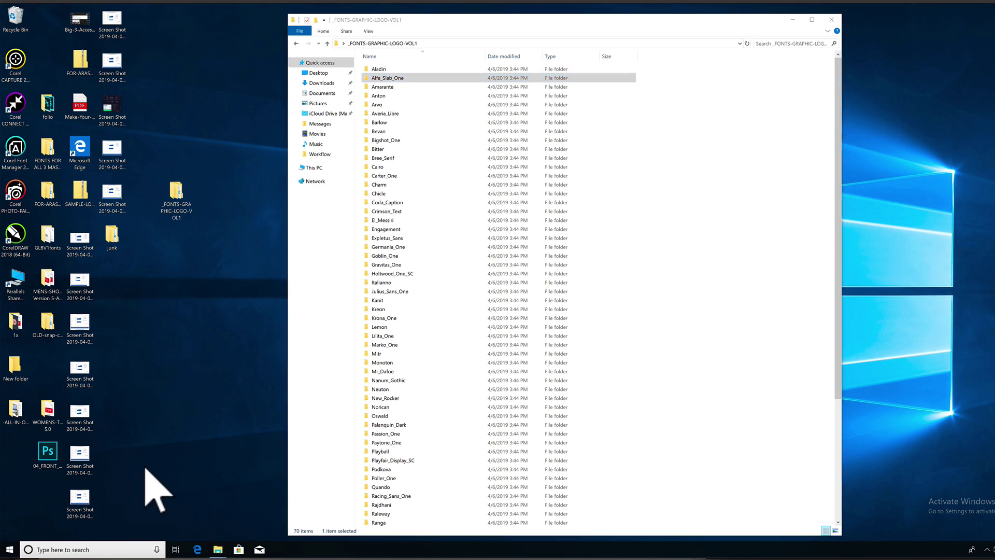
Create a new desktop folder FONTS-GLBV1 and reopen the _FONTS-GRAPHIC-LOGO-VOL1 collection.
left_click(319, 72)
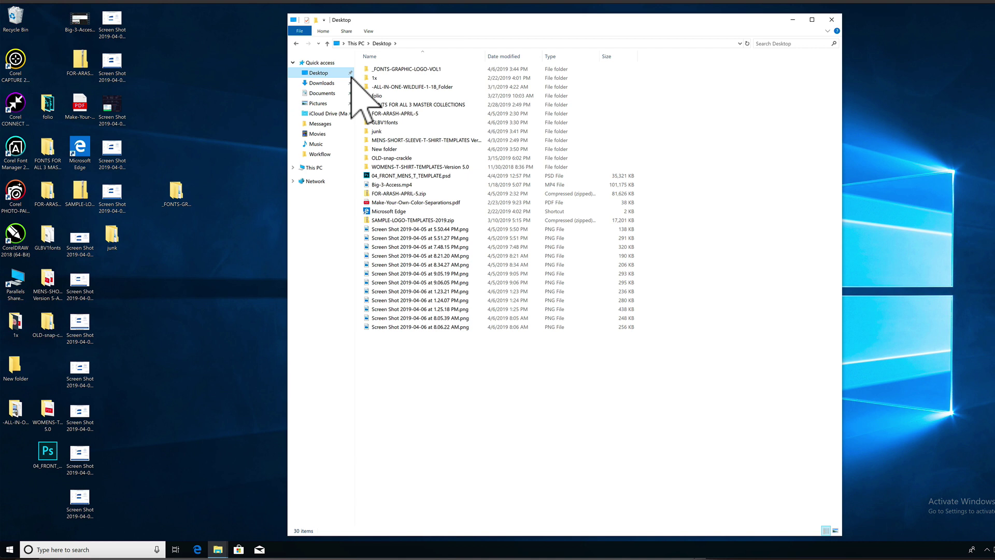
key("ctrl+shift+n")
type("FONTS-GLBV1")
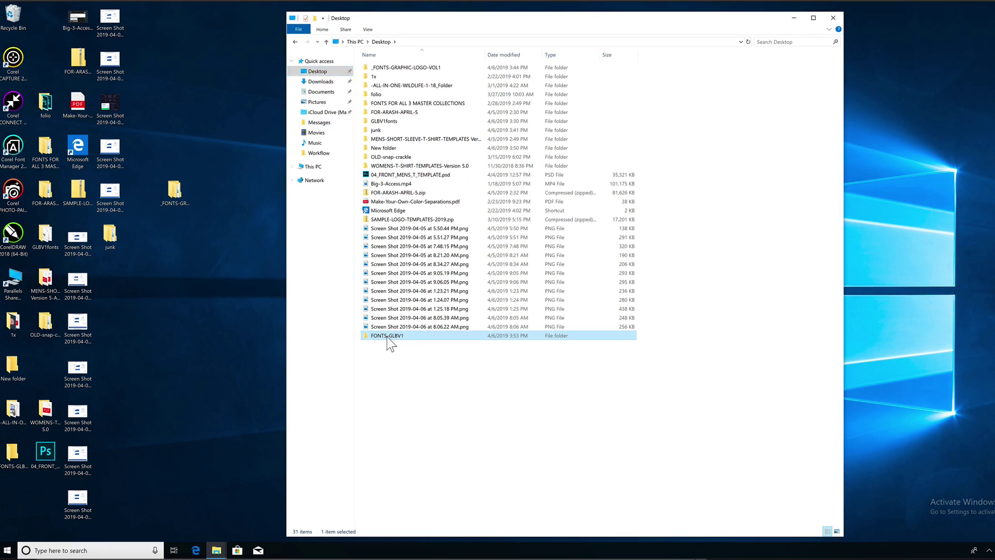
left_click(177, 195)
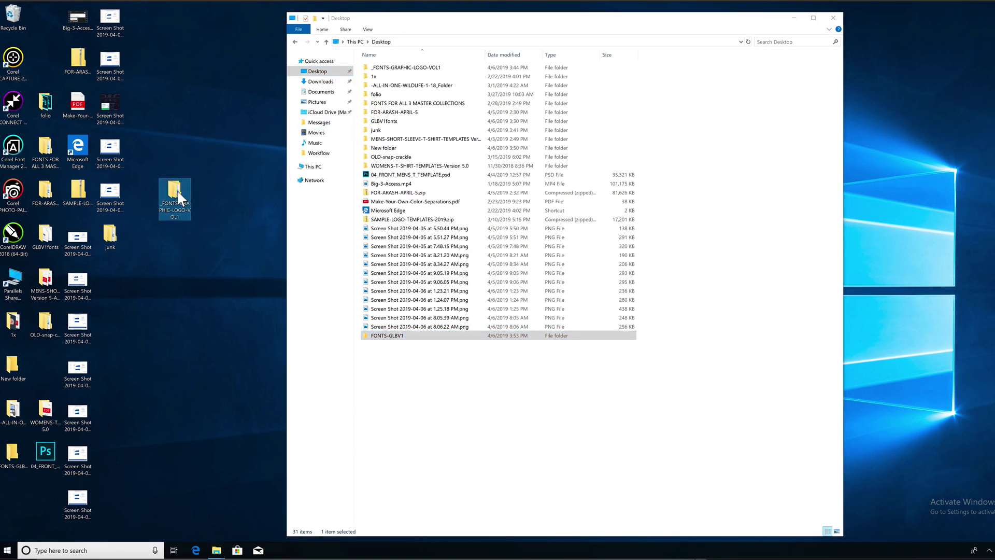
double_click(398, 68)
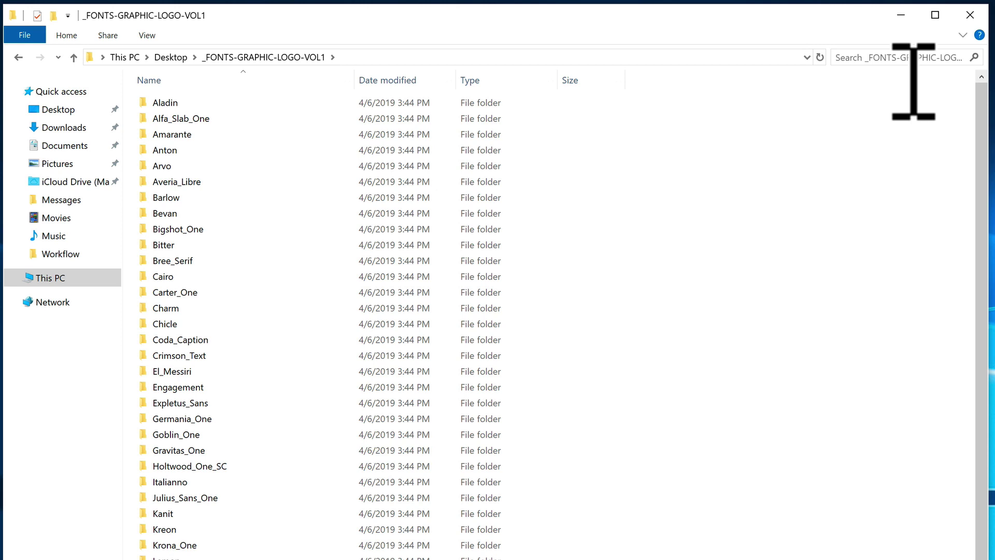
Search the collection for .ttf, listing 237 TrueType files from all subfolders.
left_click(929, 58)
type(".")
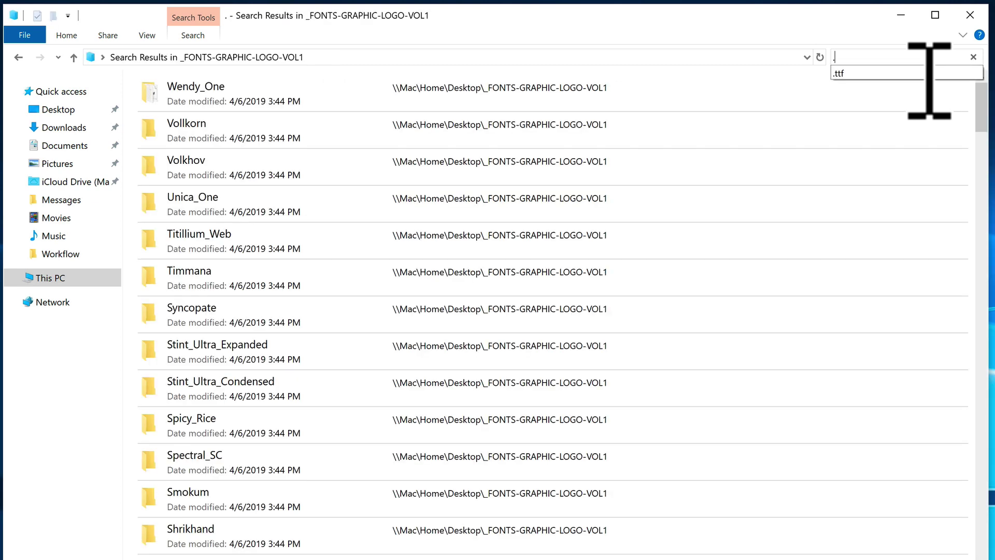
type("ttf")
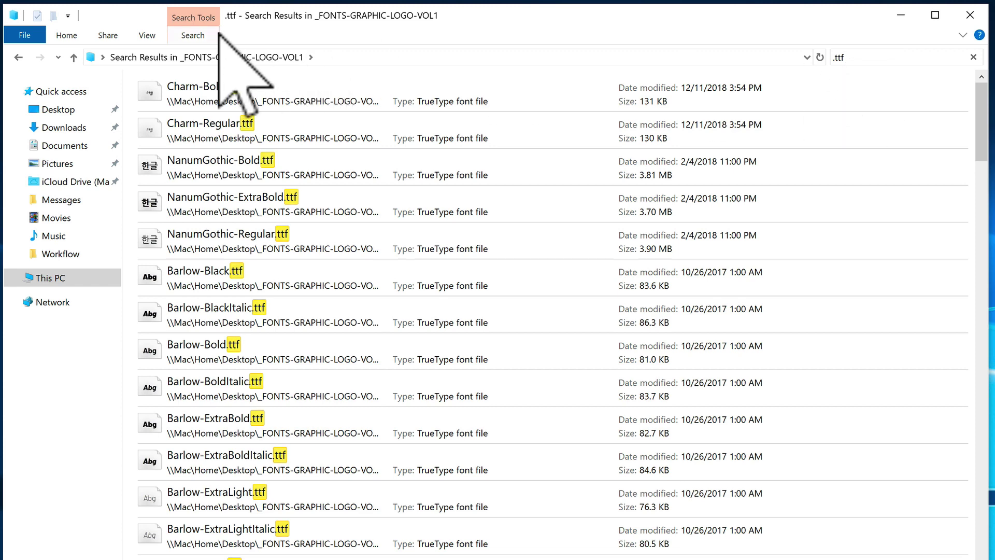
left_click(147, 35)
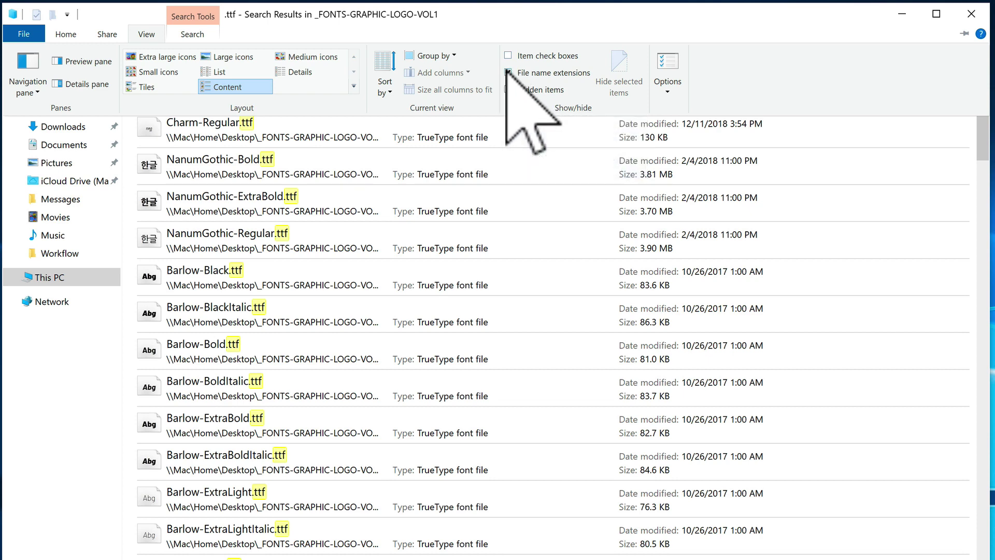
scroll(496, 165, "down", 10)
scroll(496, 165, "down", 5)
scroll(492, 154, "down", 1)
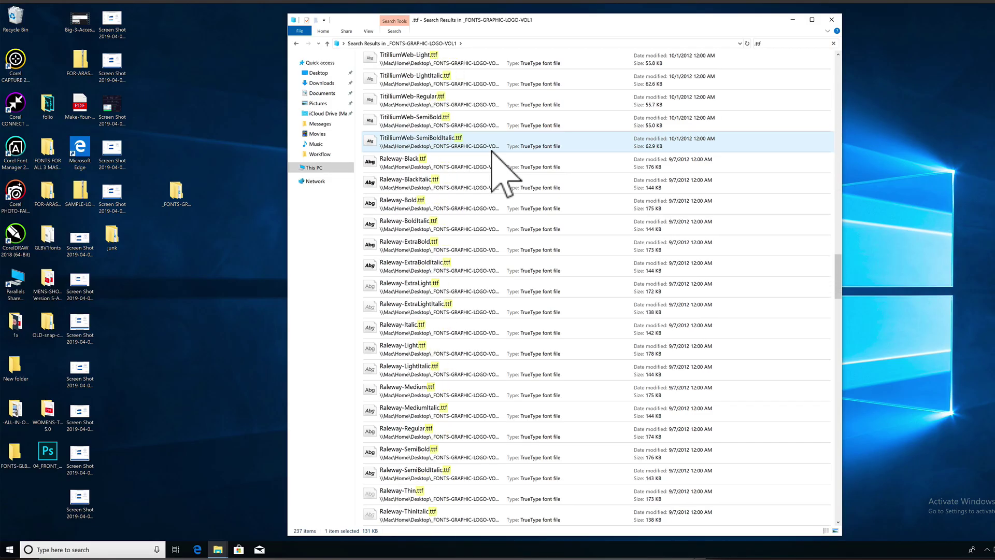
Select all 237 found .ttf files and move them into the FONTS-GLBV1 folder.
key("ctrl+a")
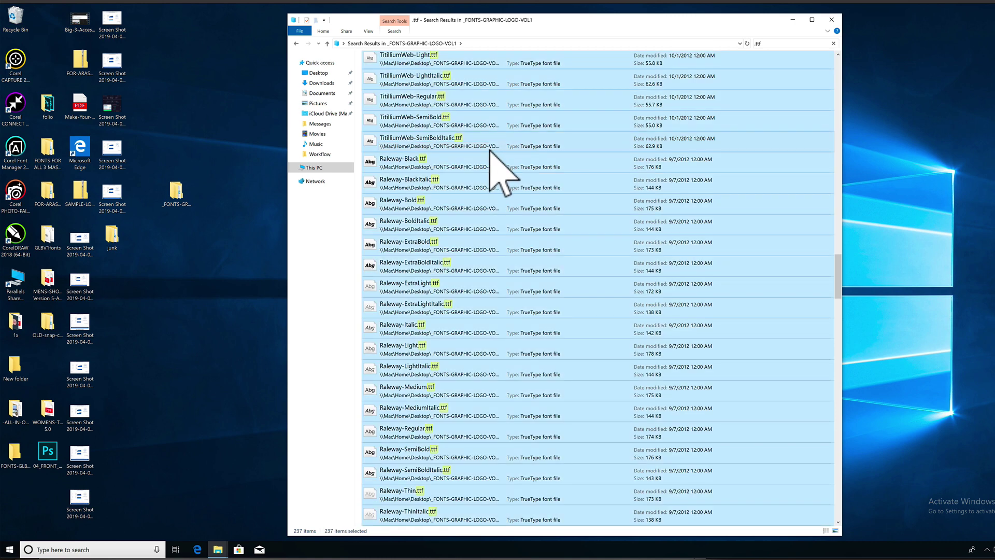
scroll(412, 167, "up", 6)
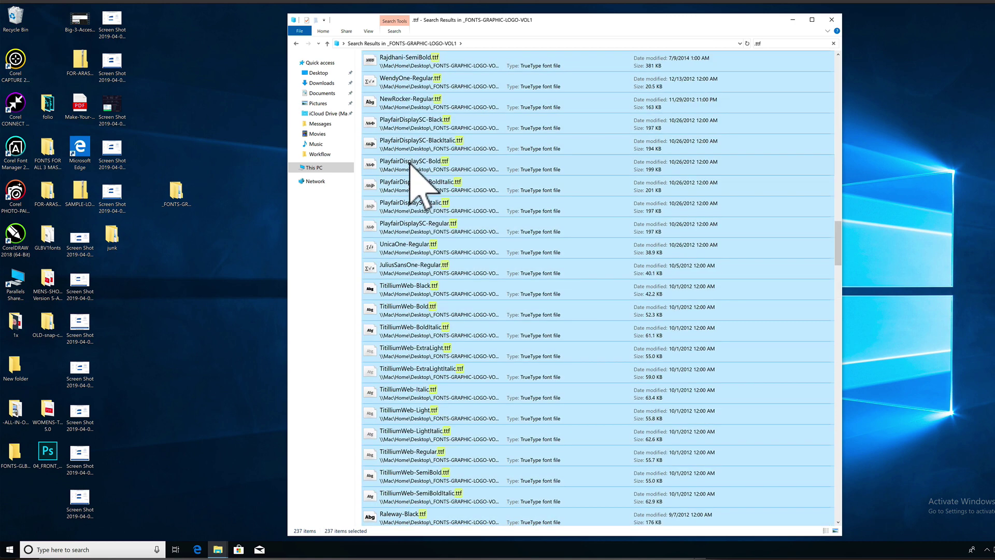
left_click_drag(410, 165, 14, 461)
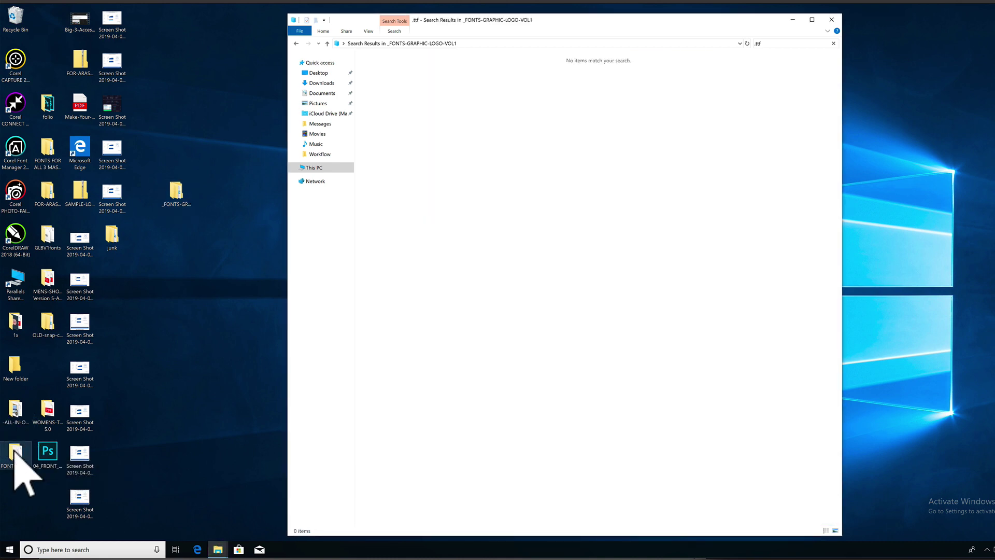
Open the FONTS-GLBV1 folder to review the 237 collected fonts.
double_click(16, 458)
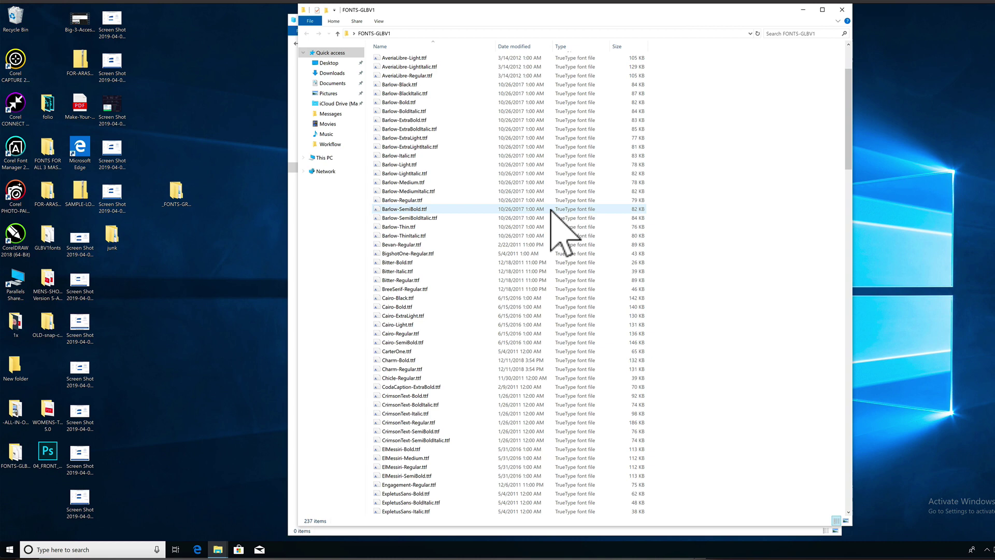
scroll(551, 209, "down", 5)
scroll(551, 208, "down", 5)
scroll(551, 208, "down", 5)
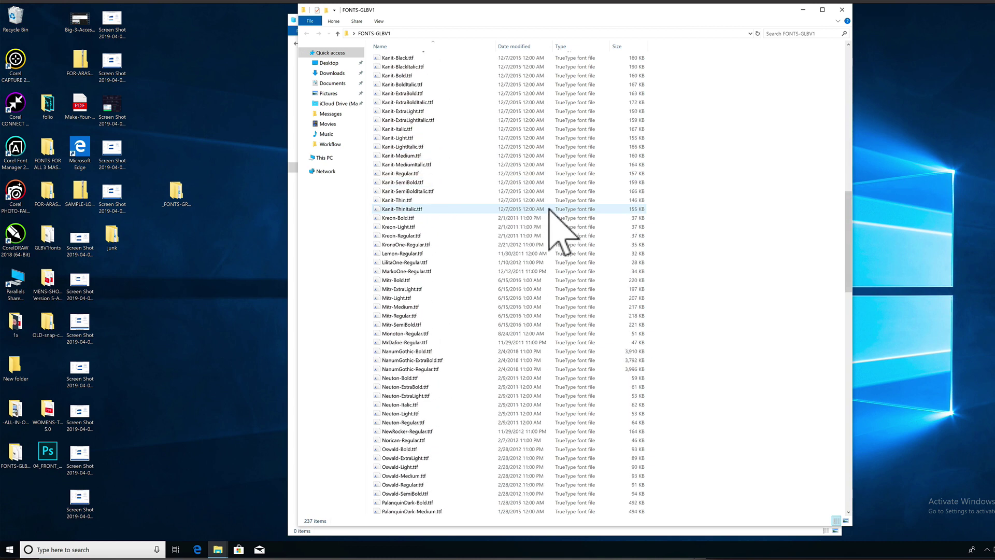
scroll(549, 207, "down", 3)
scroll(550, 208, "up", 10)
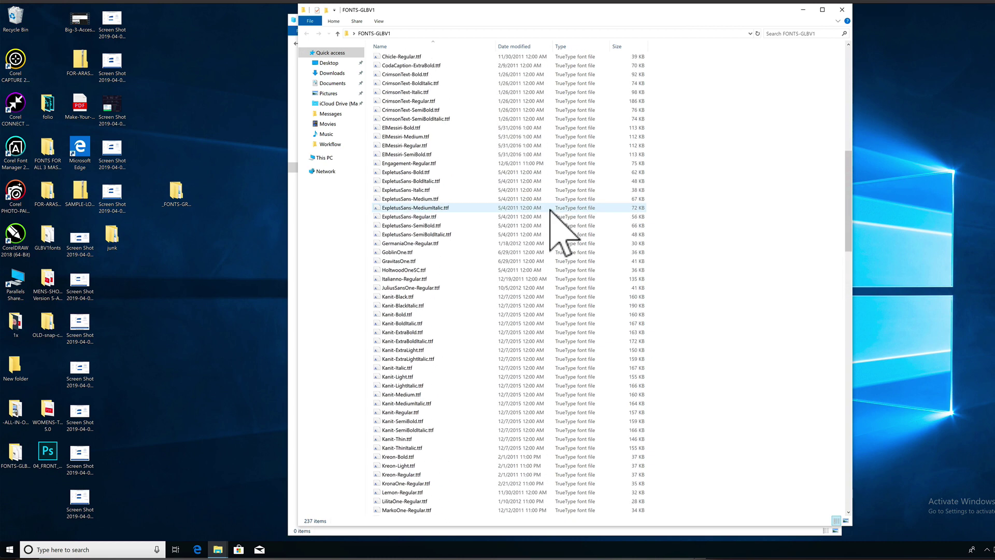
scroll(550, 208, "up", 10)
scroll(551, 209, "up", 1)
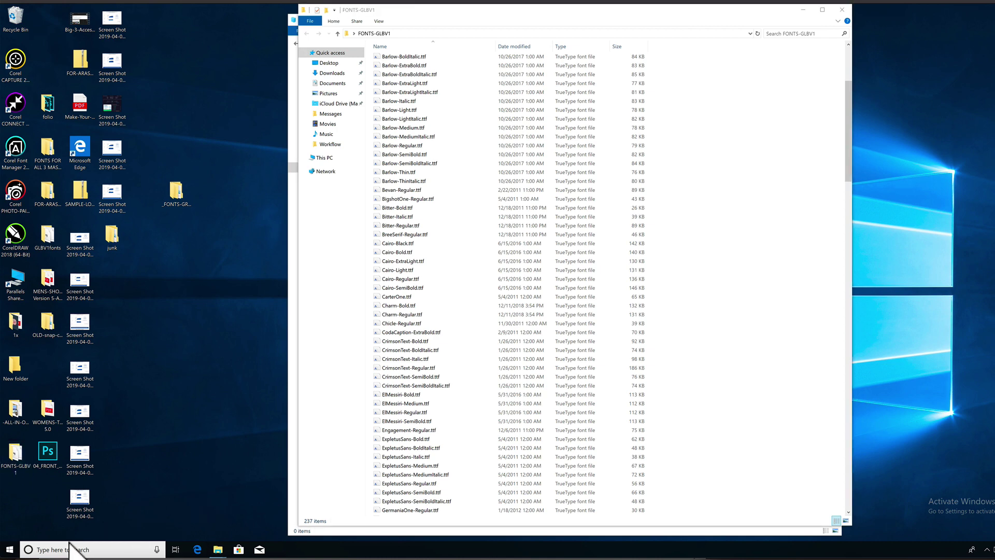
Launch Control Panel from Start and open its Fonts settings showing 139 installed fonts.
left_click(11, 550)
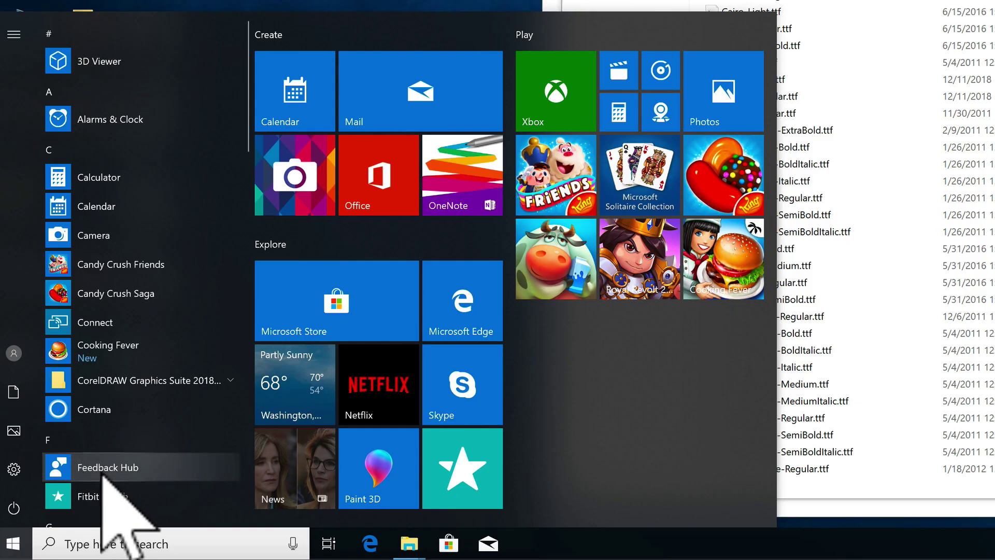
type("con")
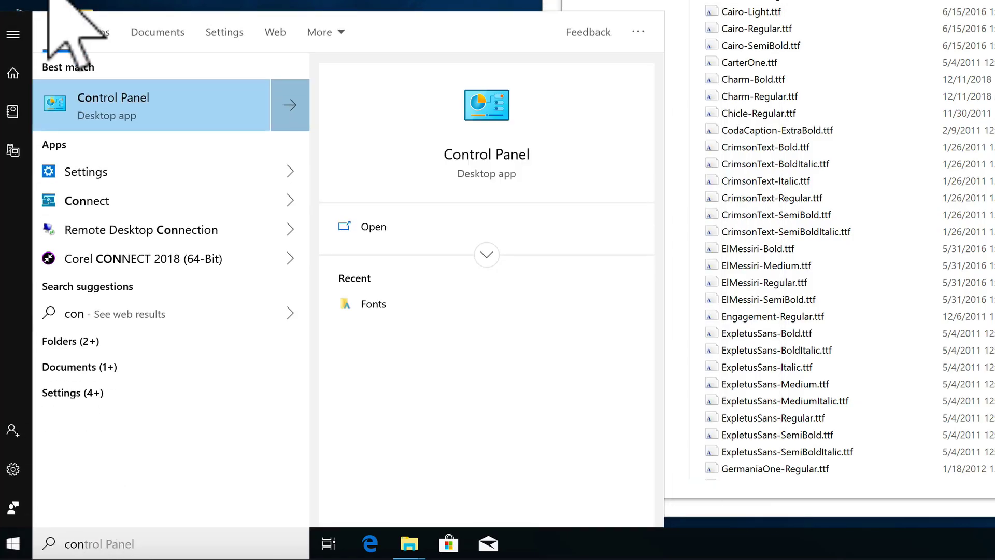
left_click(145, 97)
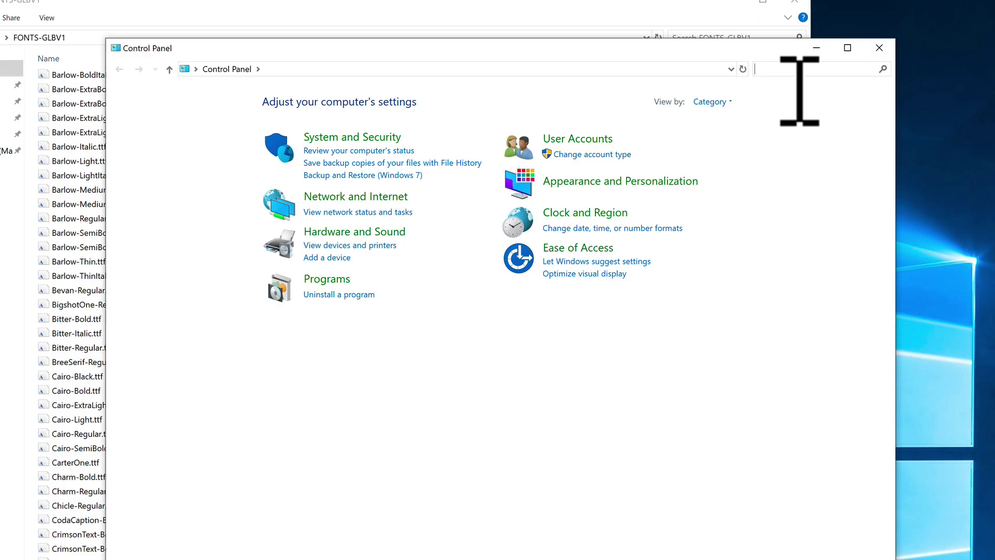
type("fonts")
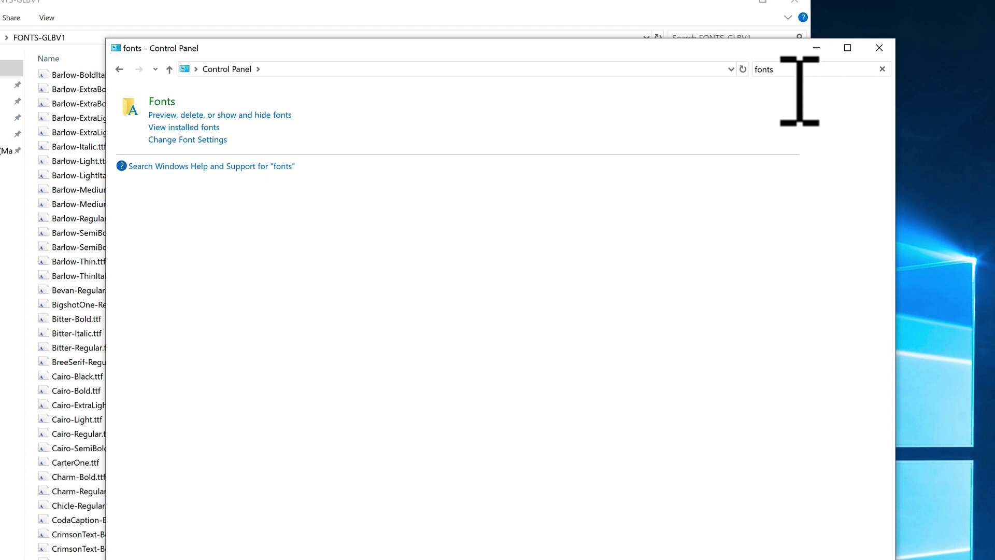
left_click(162, 102)
Arrange the Fonts window and the FONTS-GLBV1 window side by side.
left_click_drag(575, 38, 432, 62)
left_click(443, 17)
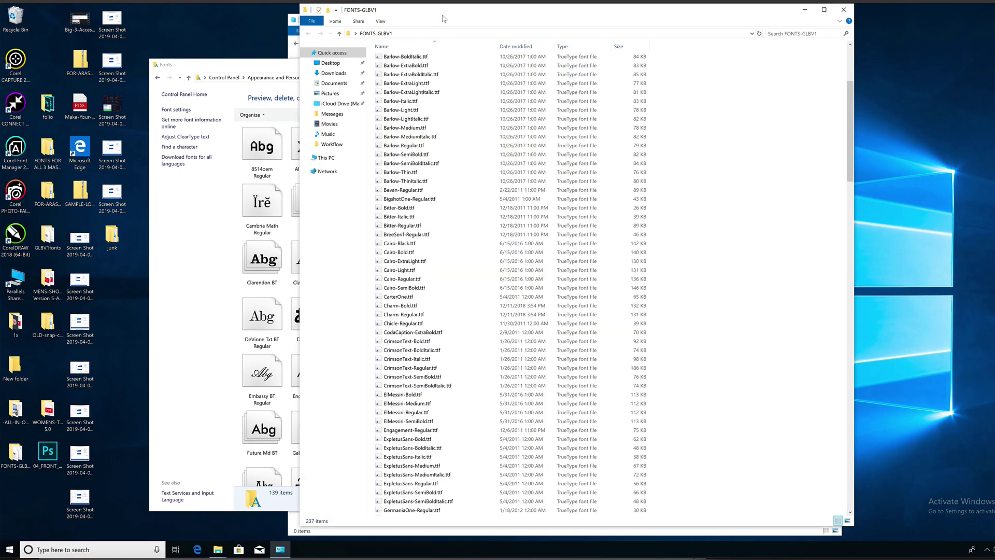
left_click_drag(443, 17, 638, 21)
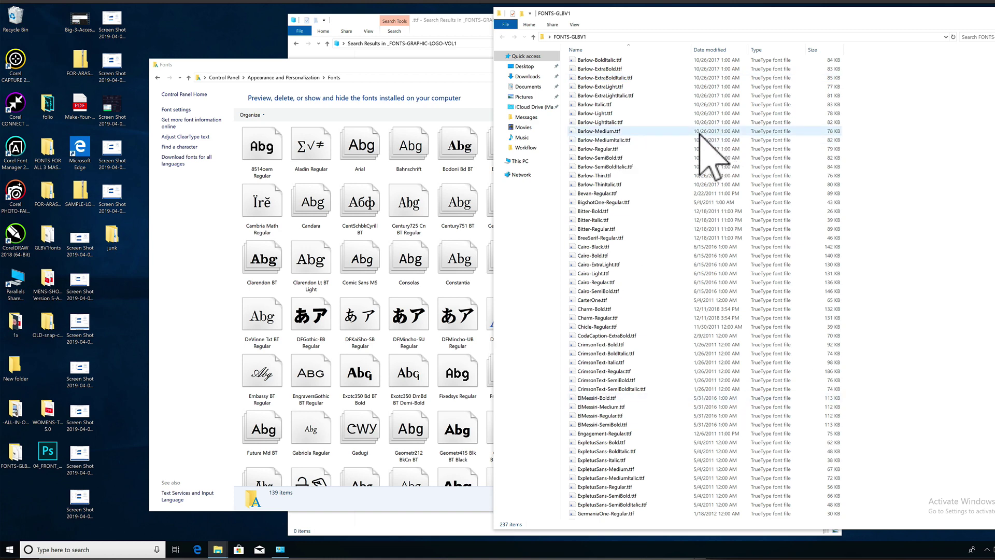
scroll(662, 156, "up", 3)
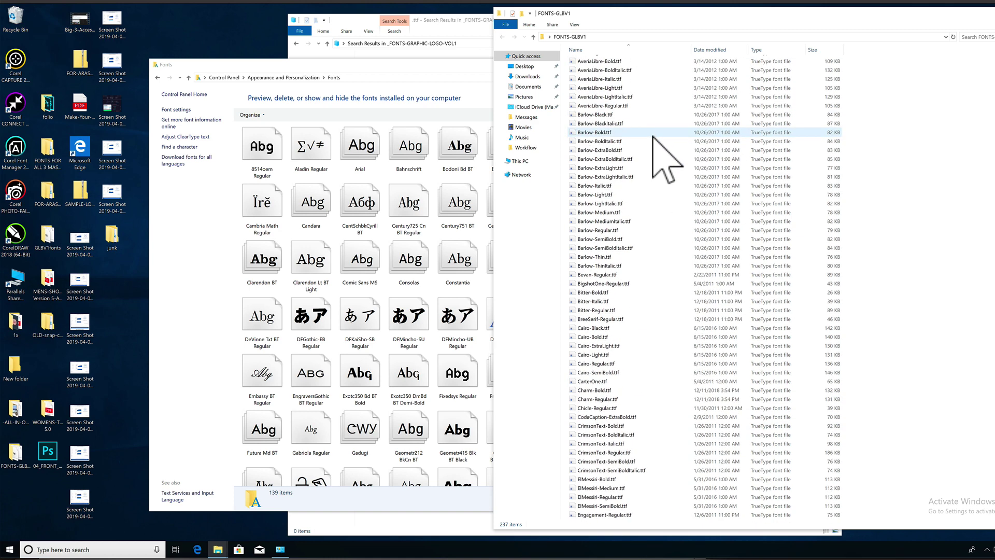
Drag all 237 font files into the Fonts window to install them.
key("ctrl+a")
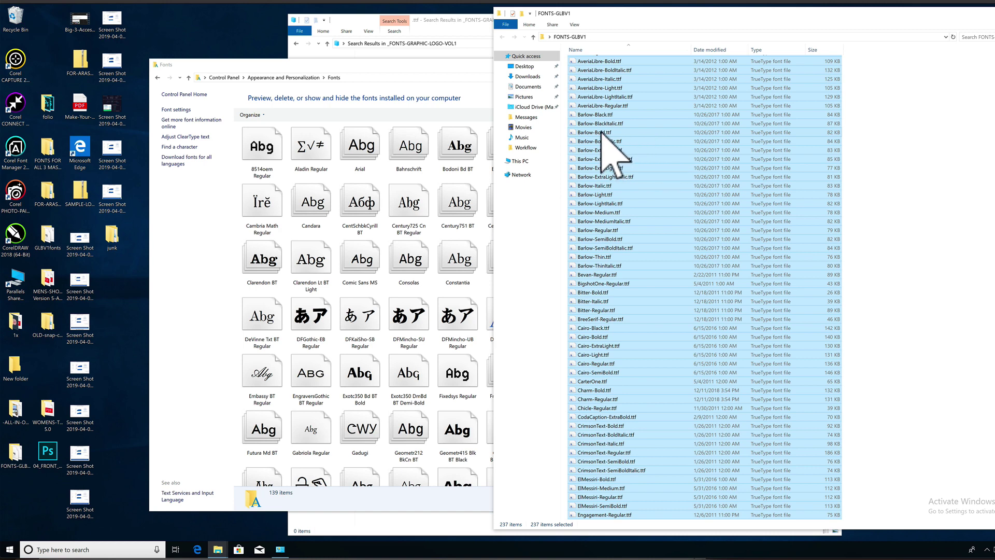
left_click_drag(612, 139, 435, 239)
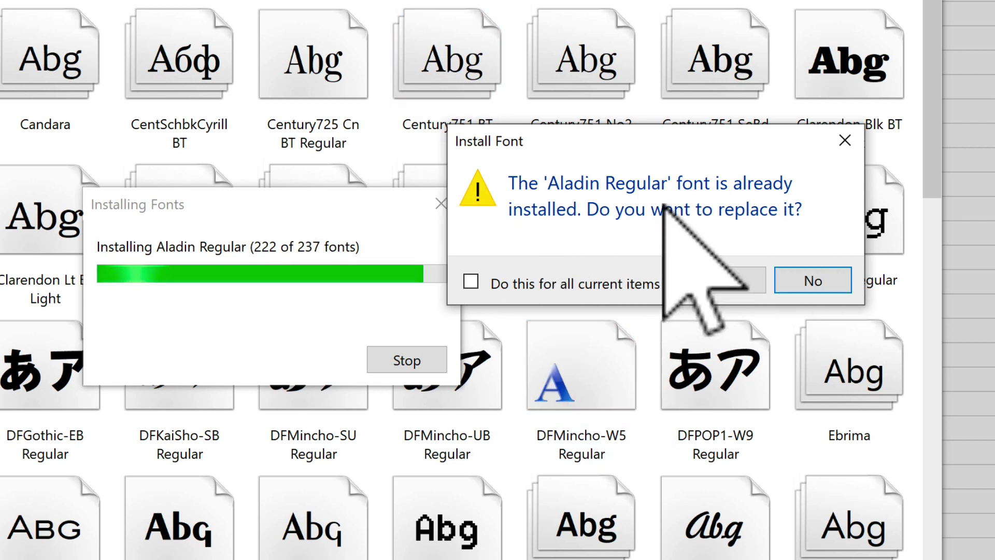
Approve replacing already-installed fonts for all duplicates so installation resumes.
left_click(472, 282)
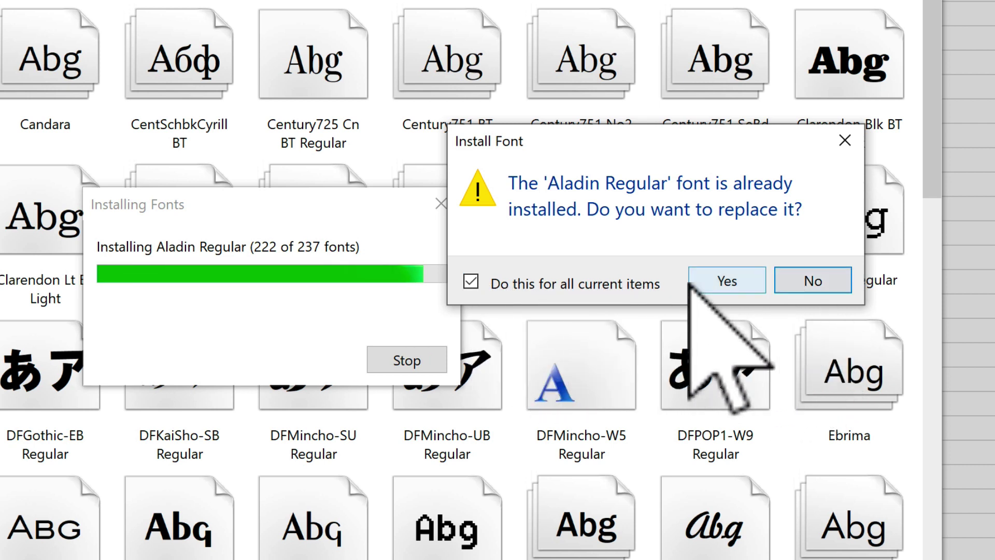
left_click(818, 278)
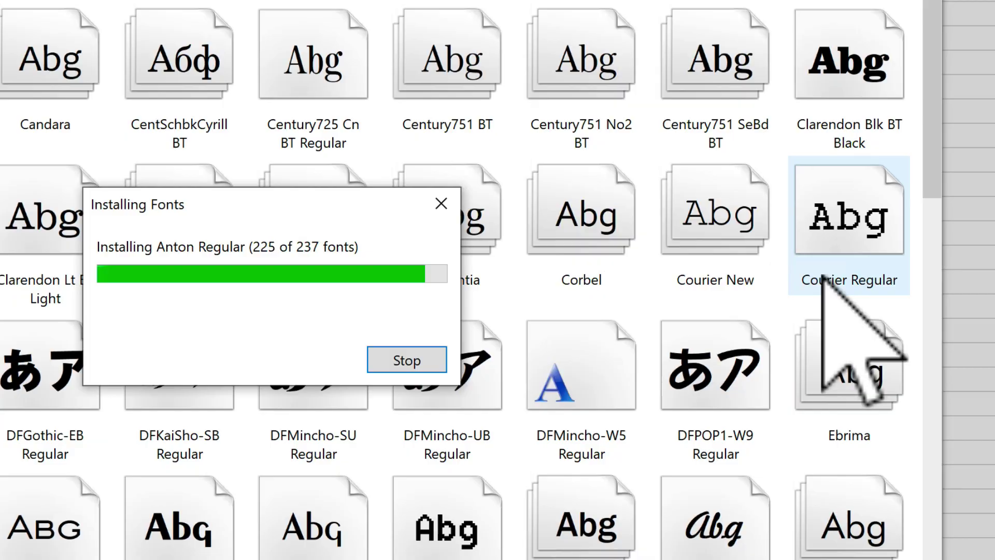